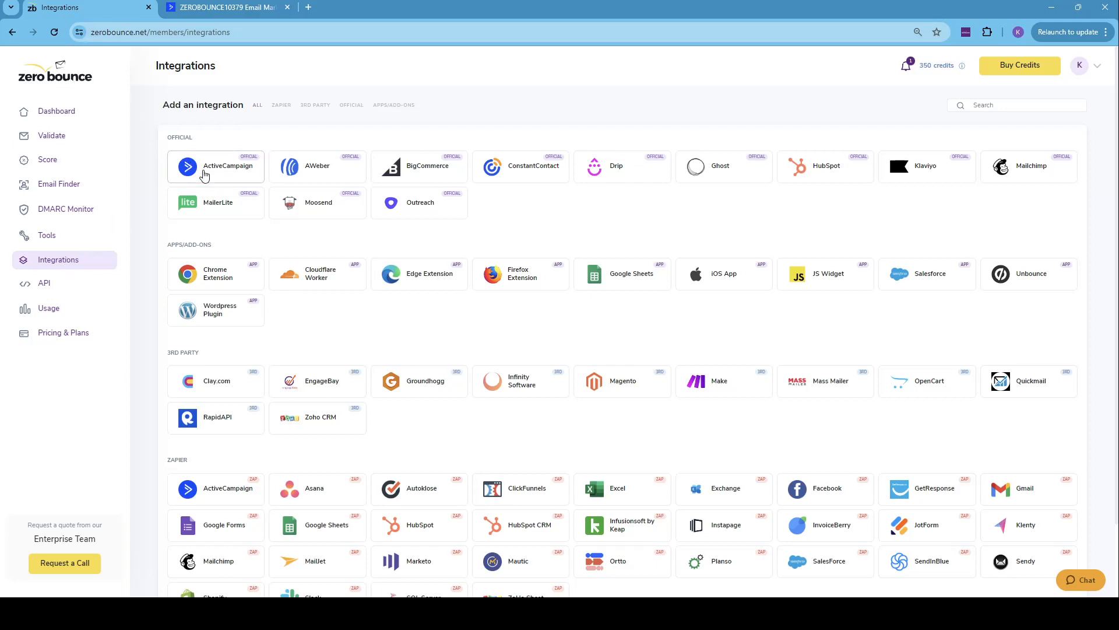
# - Start connecting the ActiveCampaign integration and fill in its API URL with the one copied from ActiveCampaign's developer settings
pyautogui.click(204, 173)
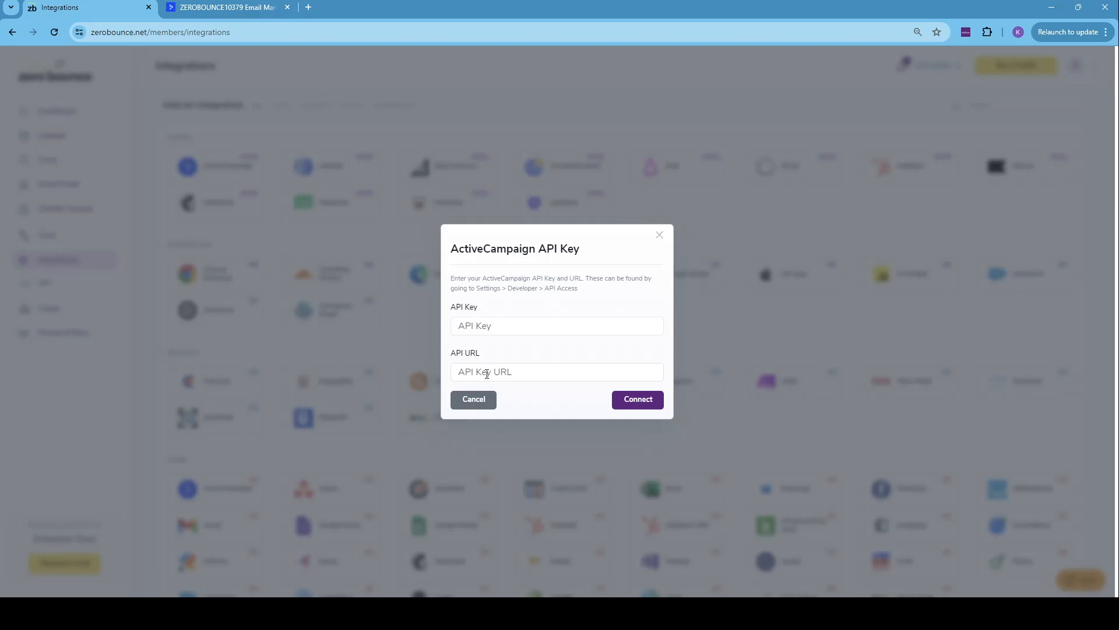
pyautogui.click(203, 7)
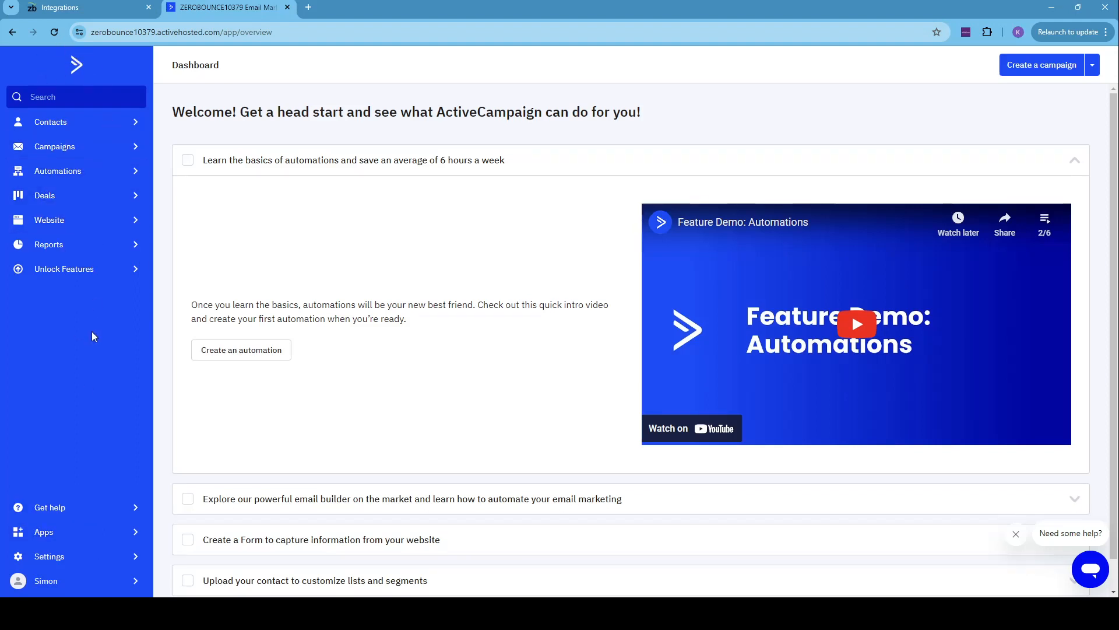
pyautogui.click(112, 557)
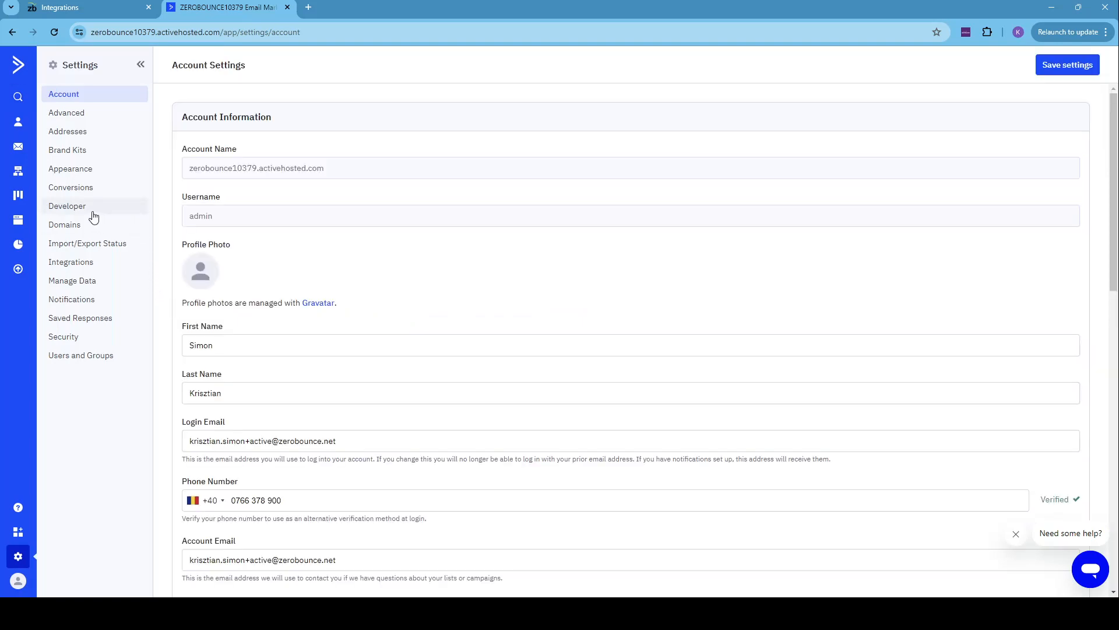
pyautogui.click(92, 213)
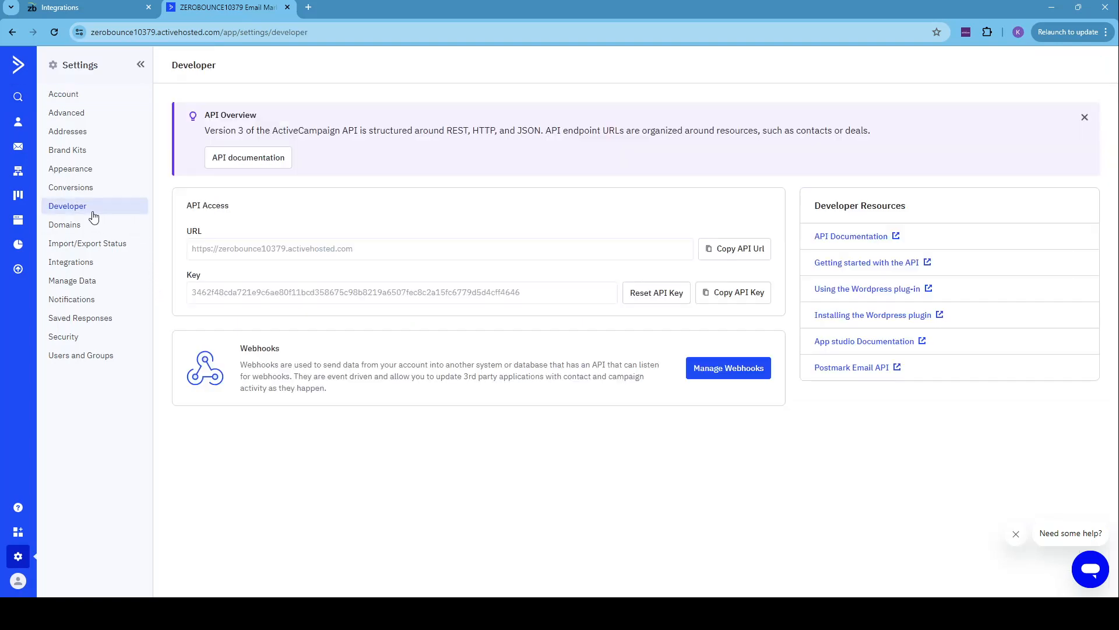
pyautogui.click(725, 250)
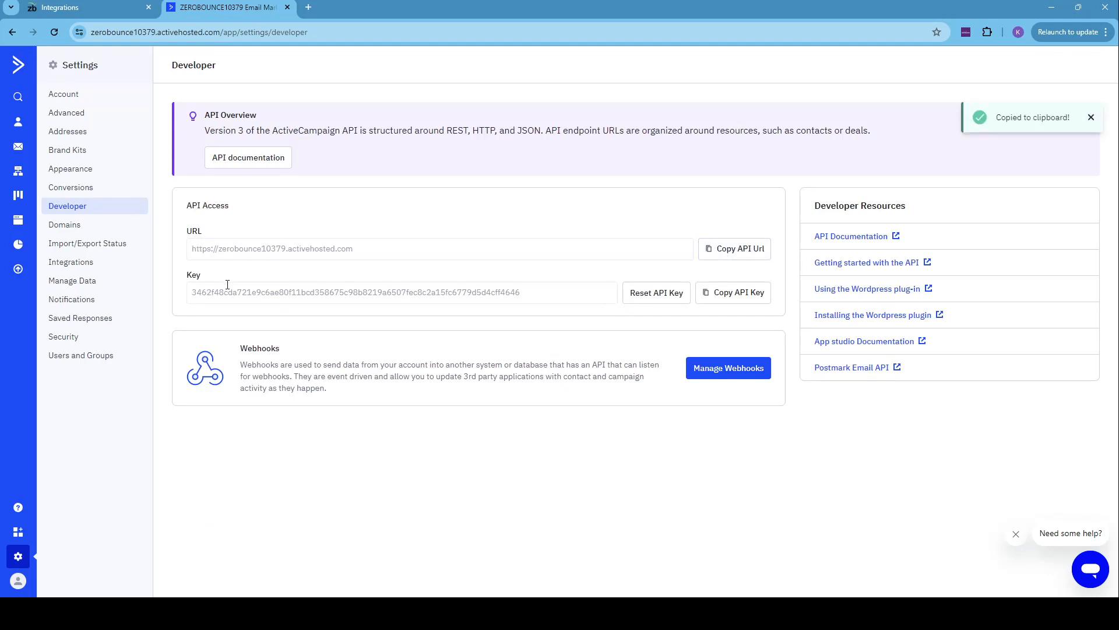
pyautogui.click(108, 7)
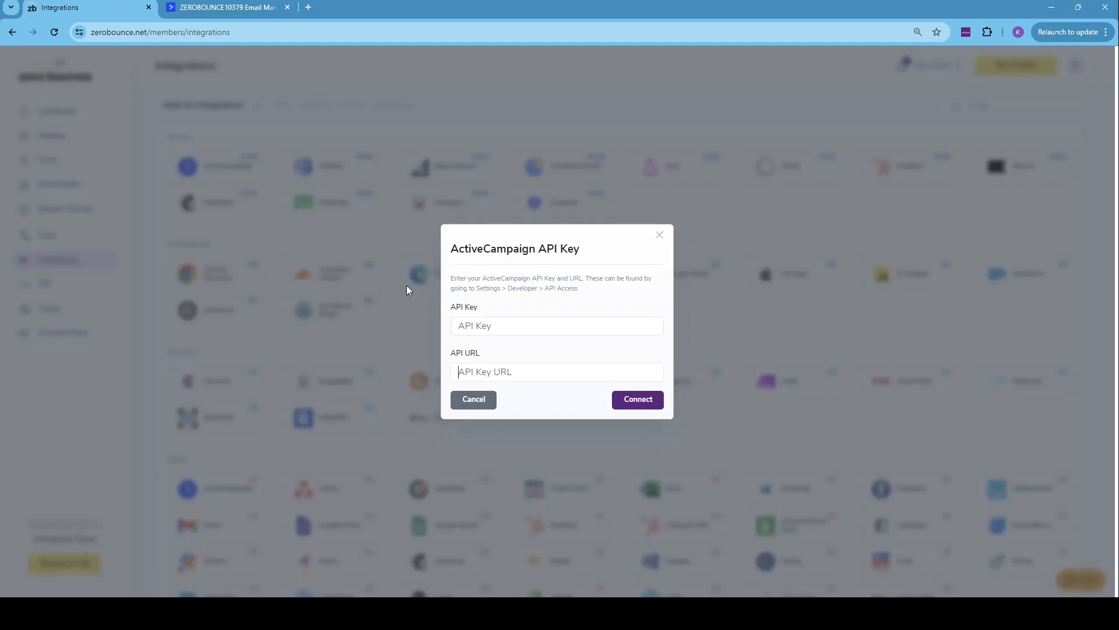
pyautogui.hotkey('ctrl', 'v')
# - Copy the API key from ActiveCampaign's developer settings, paste it into ZeroBounce's API Key field and connect the integration
pyautogui.click(223, 7)
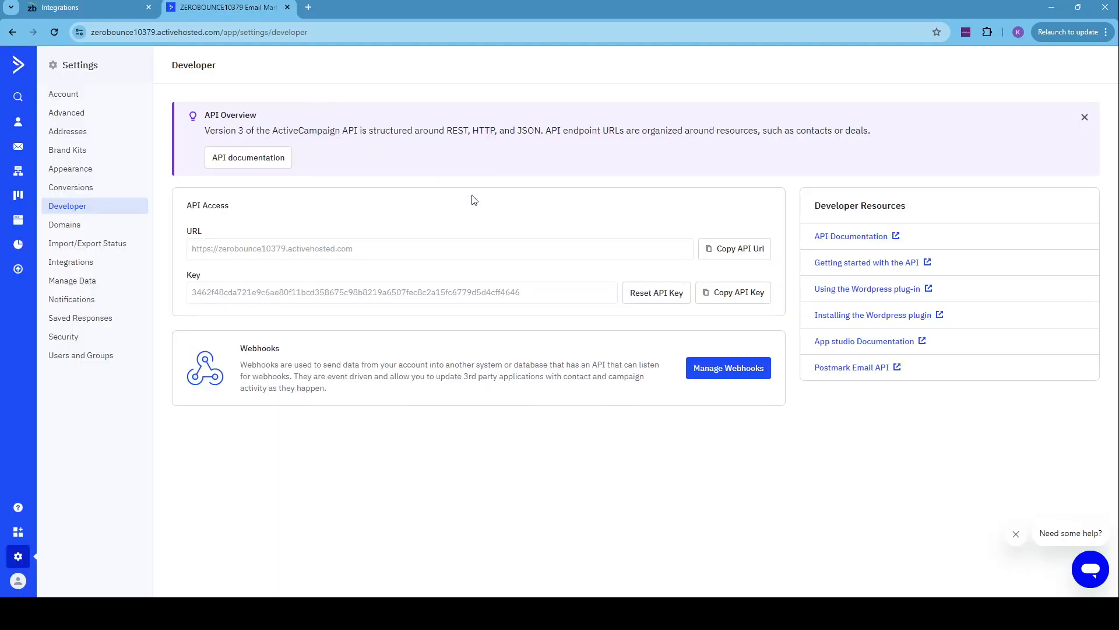
pyautogui.click(716, 294)
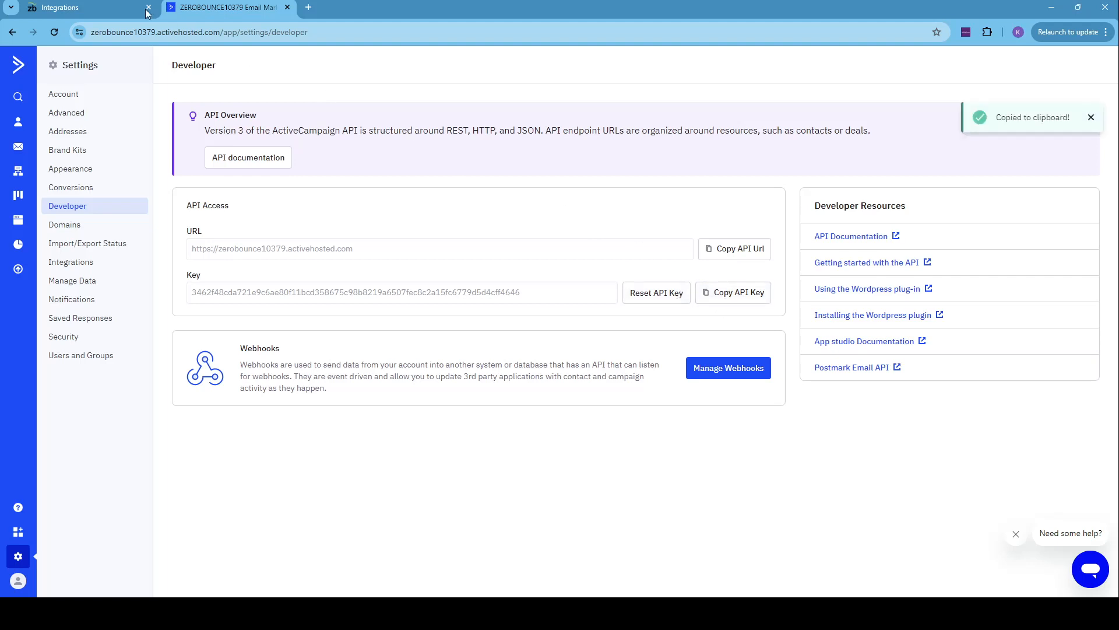
pyautogui.click(88, 7)
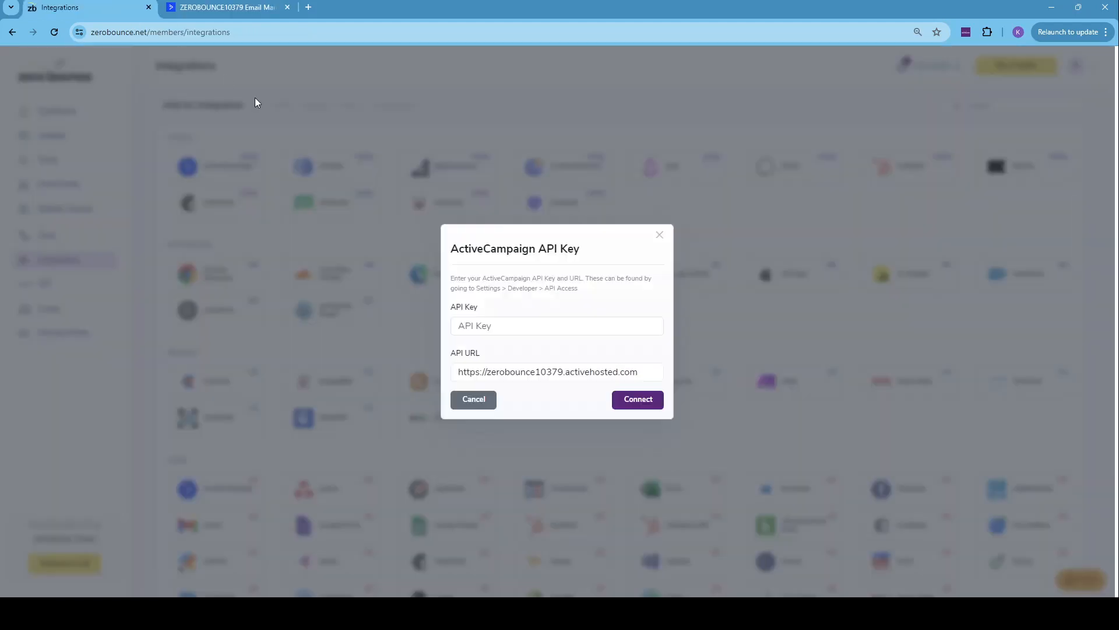
pyautogui.click(491, 327)
pyautogui.hotkey('ctrl', 'v')
pyautogui.click(643, 401)
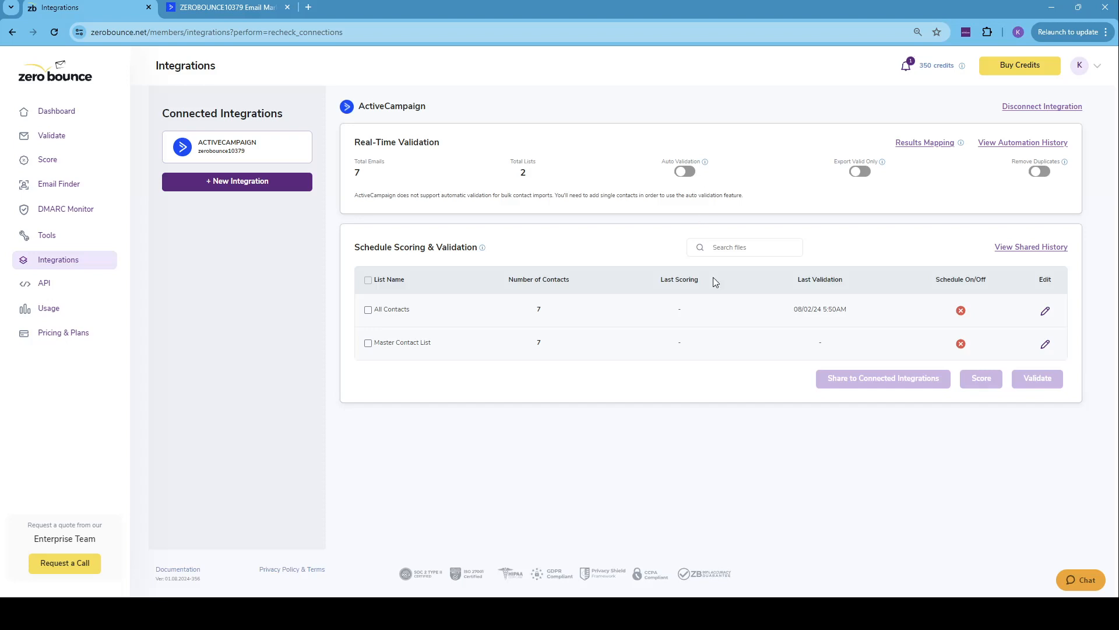
# - Turn on Auto Validation and Export Valid Only for the ActiveCampaign integration
pyautogui.click(726, 613)
pyautogui.click(687, 173)
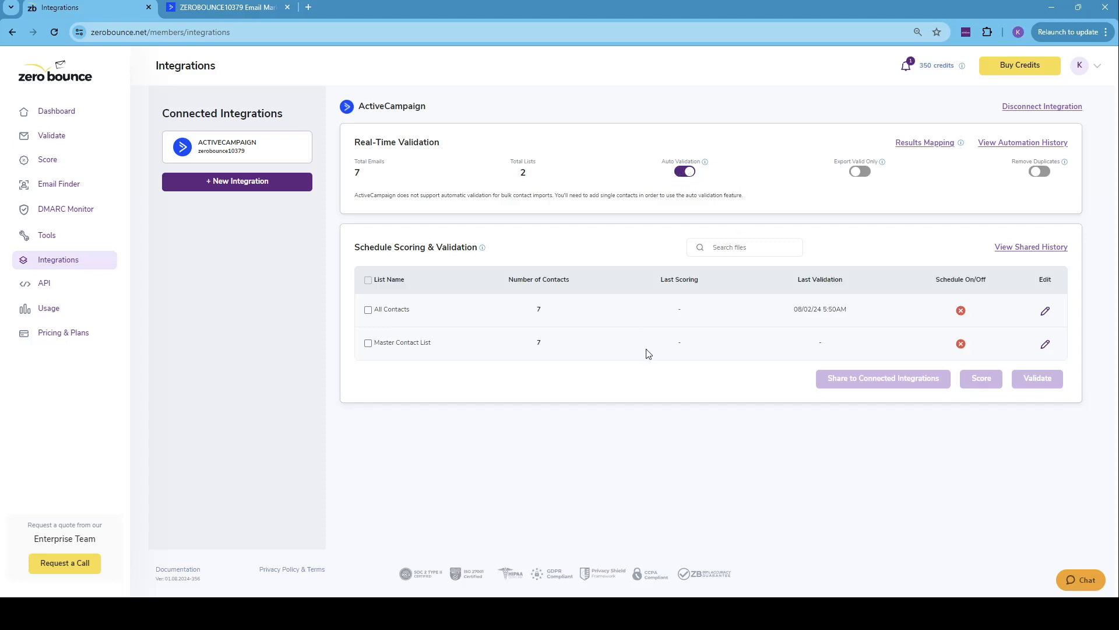
pyautogui.click(736, 613)
pyautogui.click(855, 172)
# - Review the Results Mapping field names of the ActiveCampaign integration and close them without changes
pyautogui.click(942, 144)
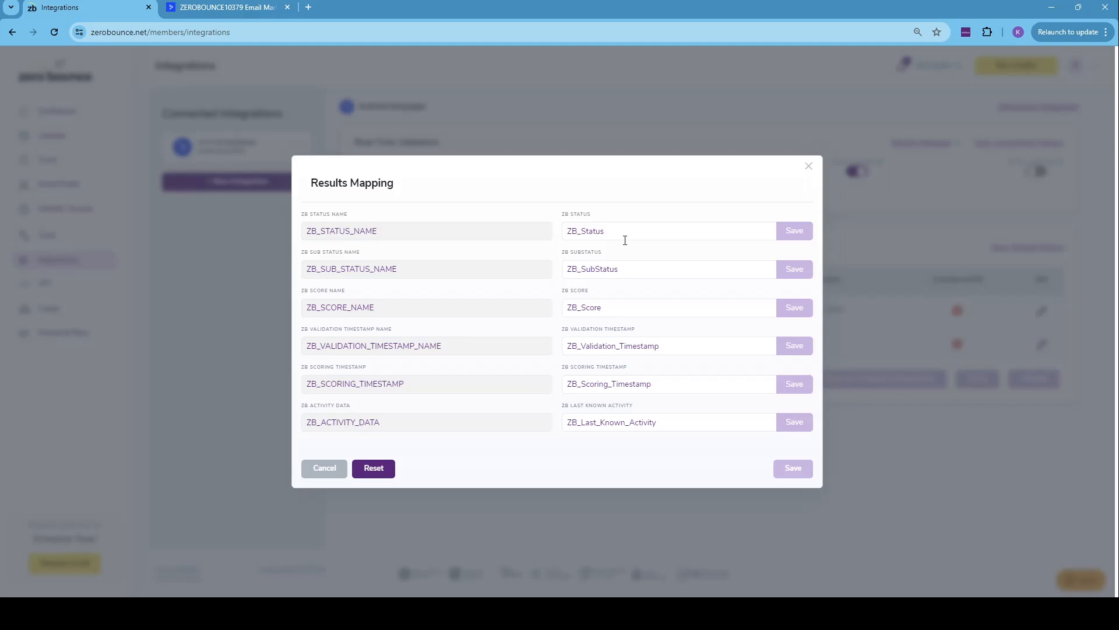
pyautogui.click(808, 167)
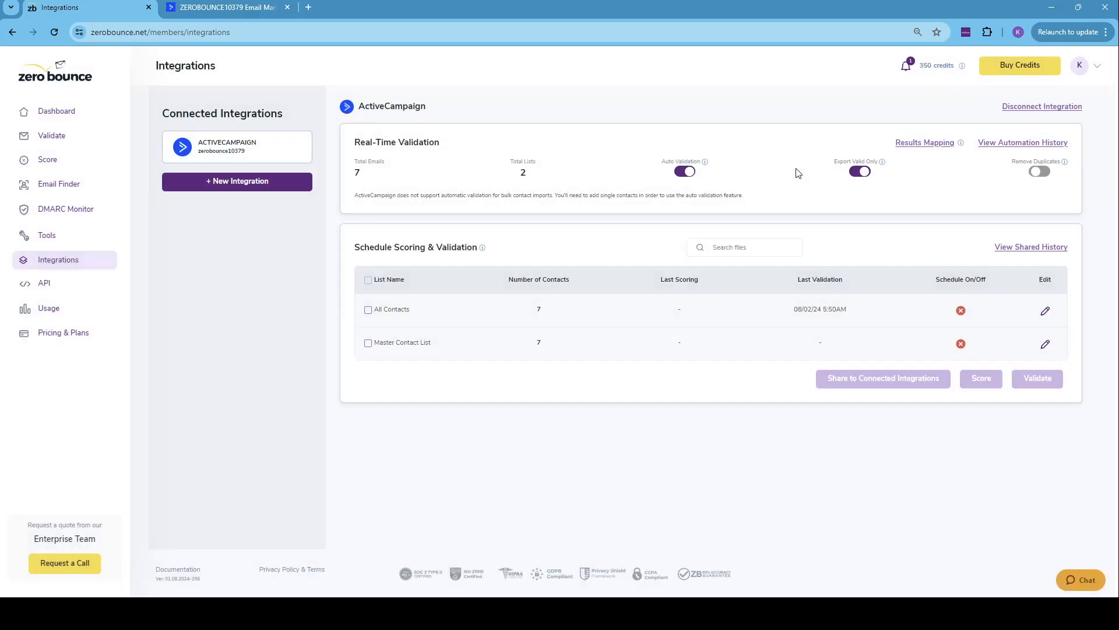
# - Check the integration's Automation History and its Shared History, closing each one after viewing
pyautogui.click(1007, 145)
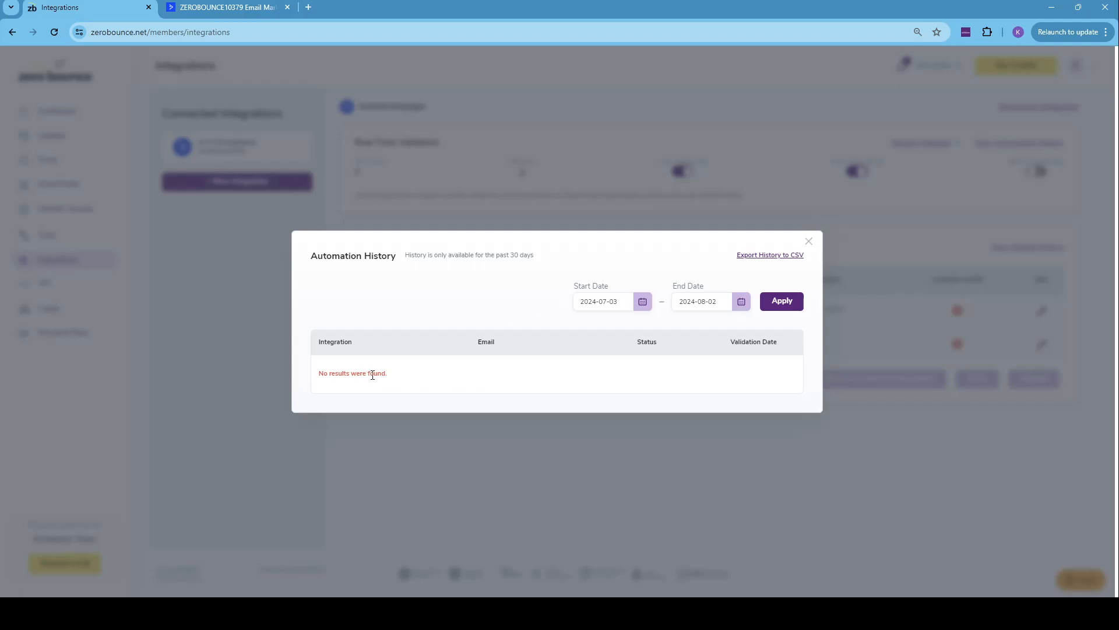
pyautogui.click(809, 247)
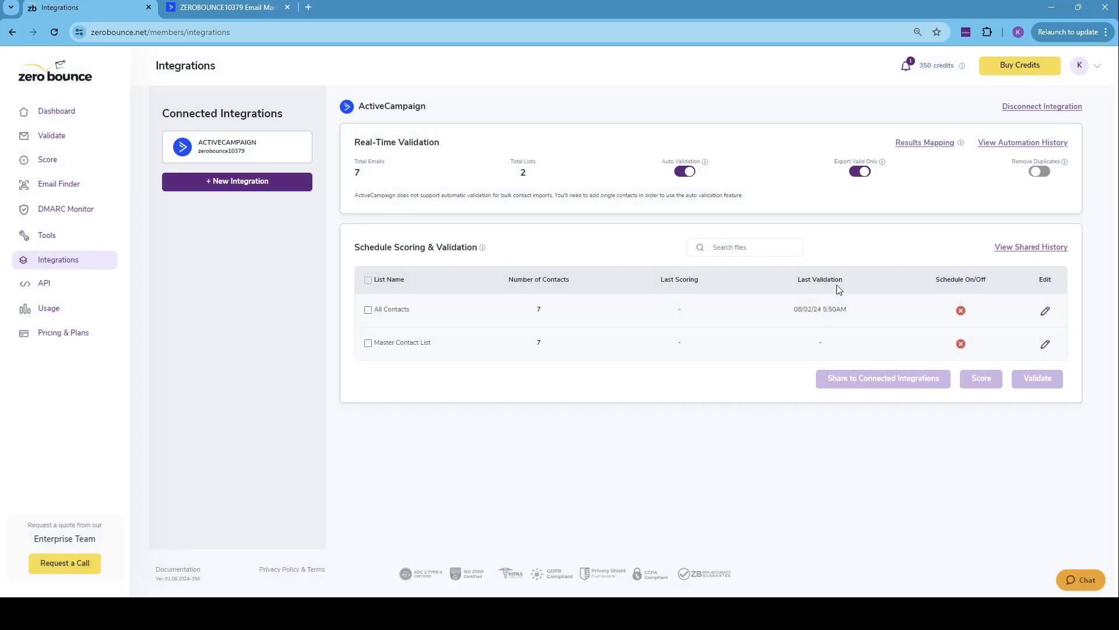
pyautogui.click(1014, 248)
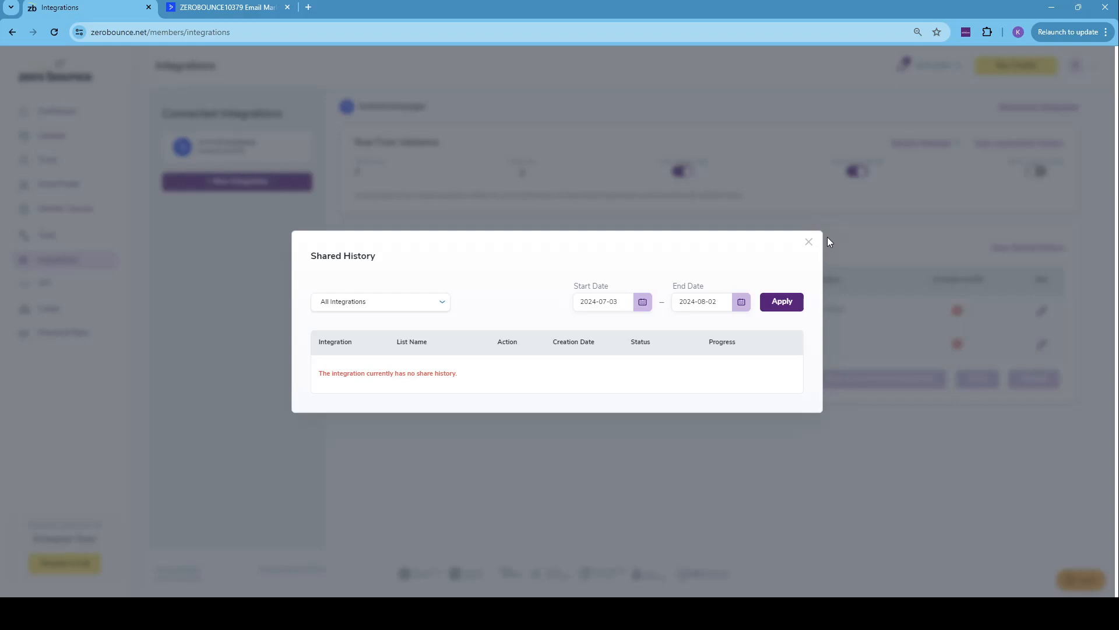
pyautogui.click(809, 242)
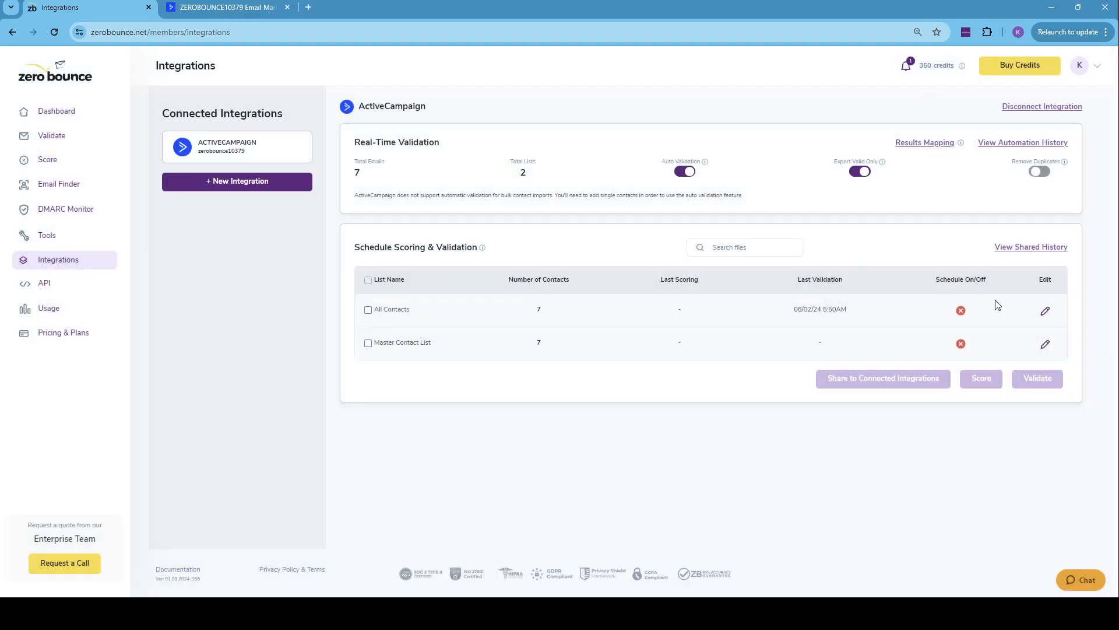
# - Schedule validation of the All Contacts list every 2 days with catch-all email scoring, and save the schedule
pyautogui.click(1043, 314)
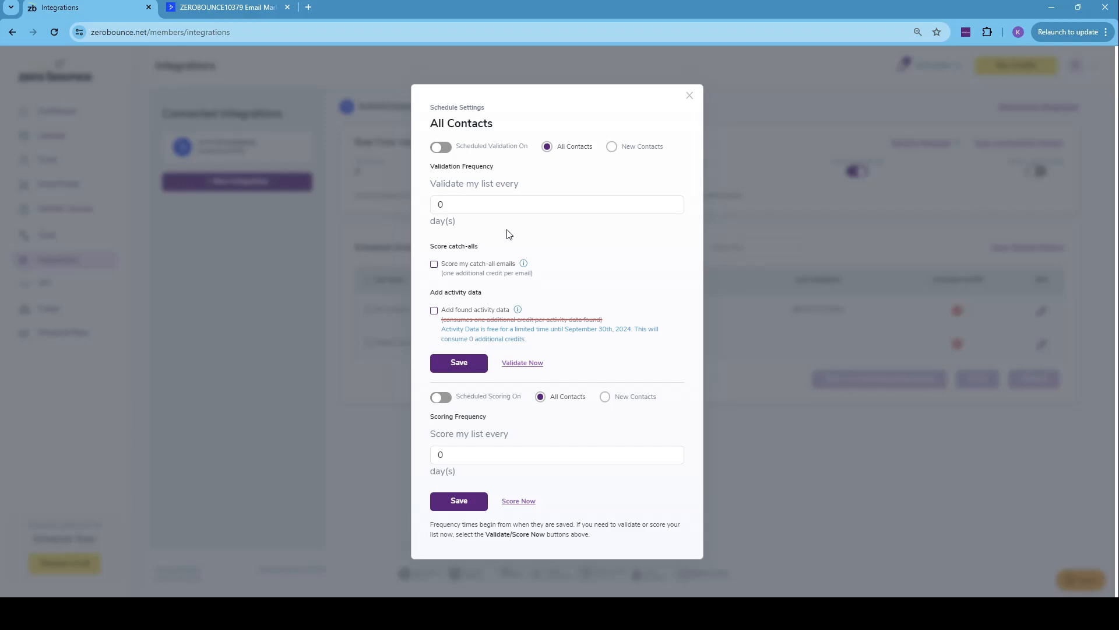
pyautogui.click(434, 264)
pyautogui.moveTo(466, 208); pyautogui.dragTo(424, 204)
pyautogui.click(443, 151)
pyautogui.write('2')
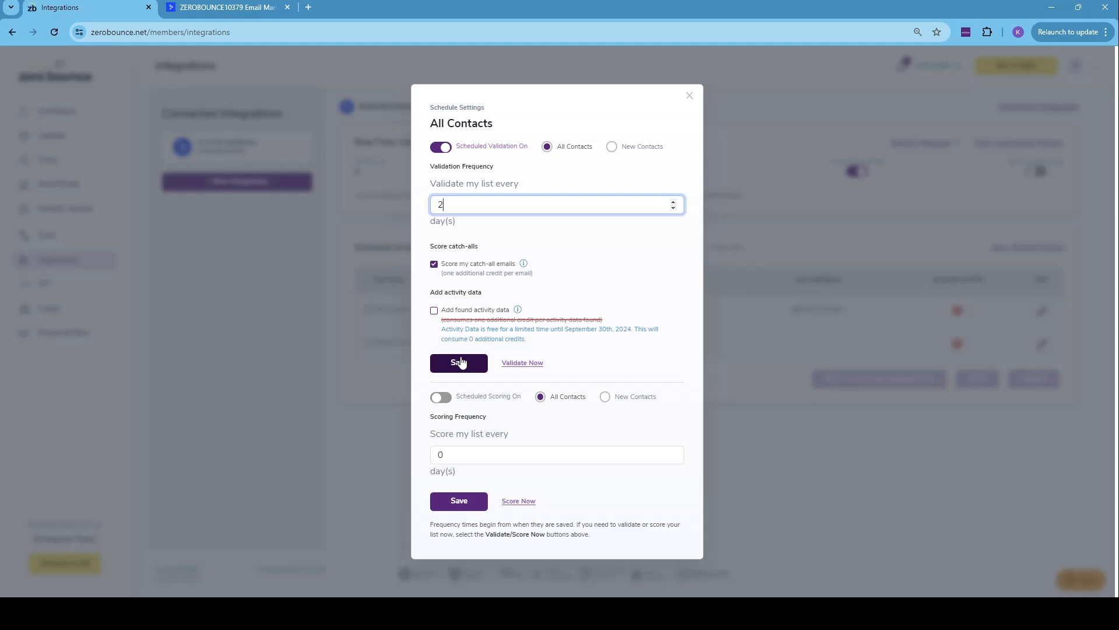
pyautogui.click(461, 361)
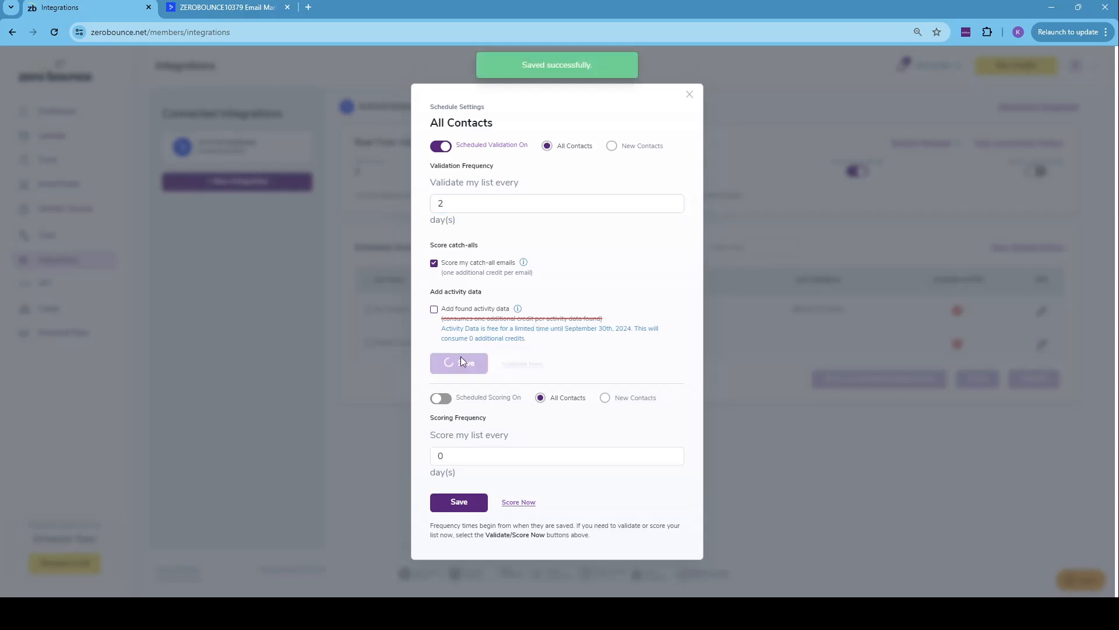
pyautogui.click(690, 95)
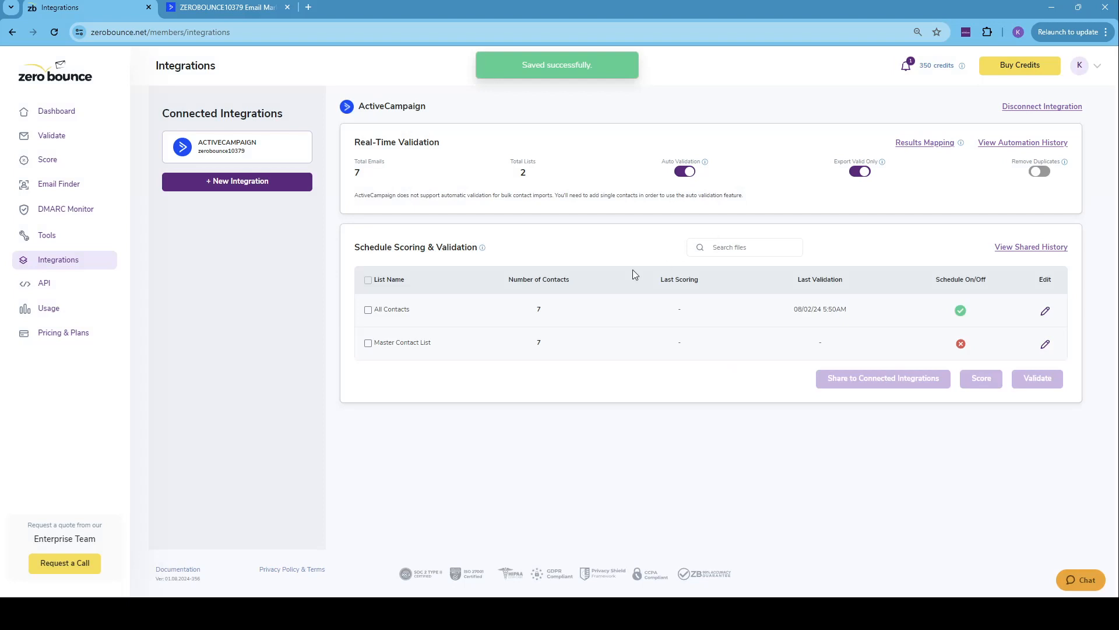
# - Validate the All Contacts list immediately, including catch-all email scoring and found activity data
pyautogui.click(368, 310)
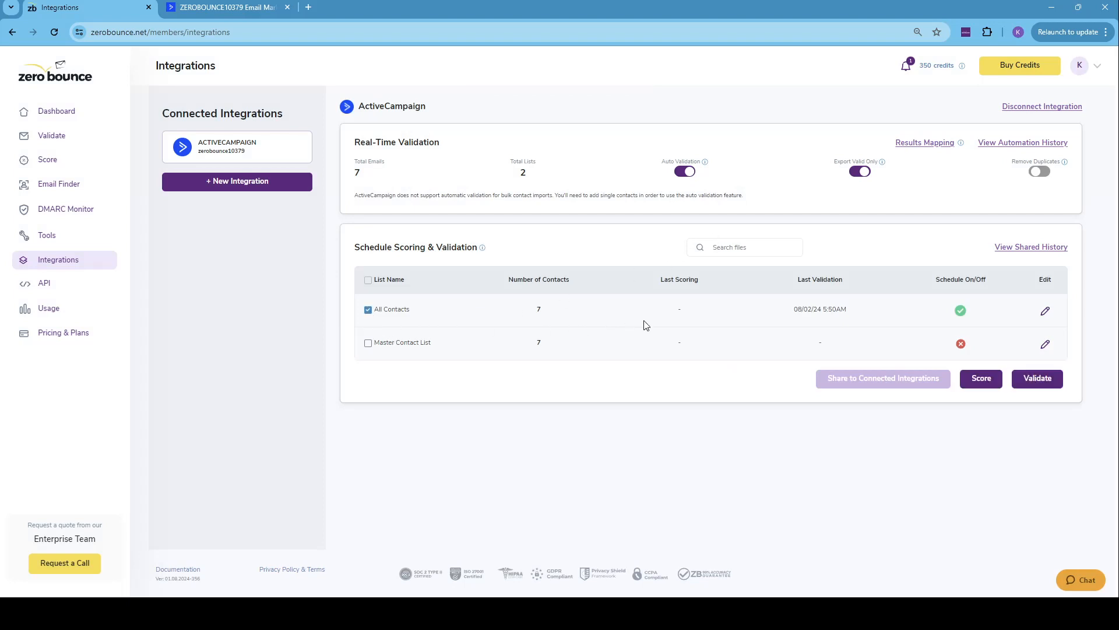
pyautogui.click(1038, 381)
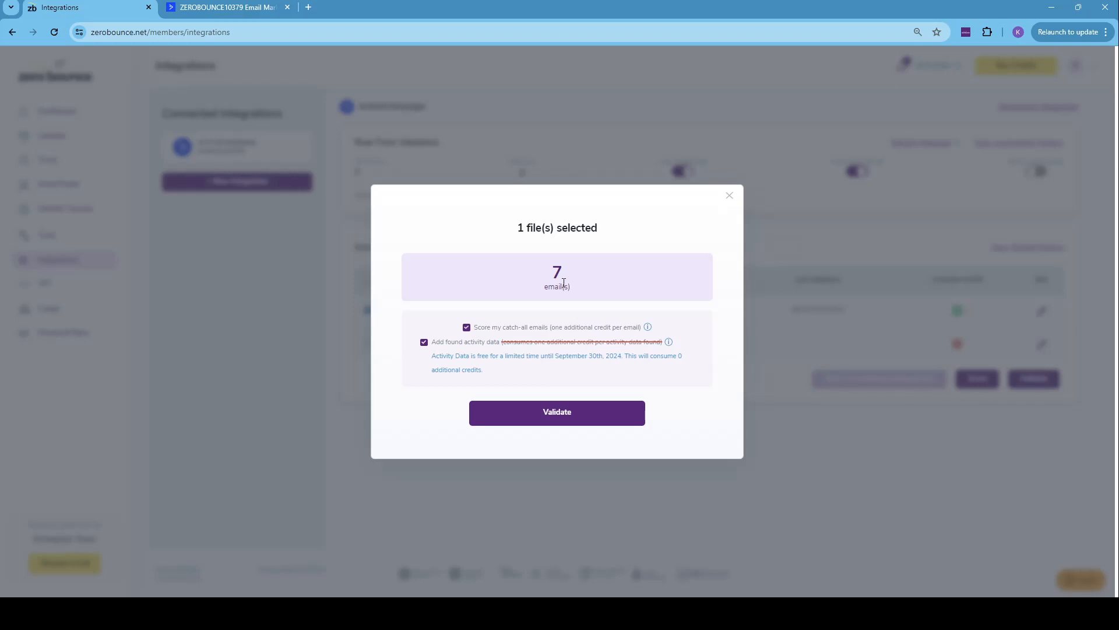
pyautogui.click(541, 415)
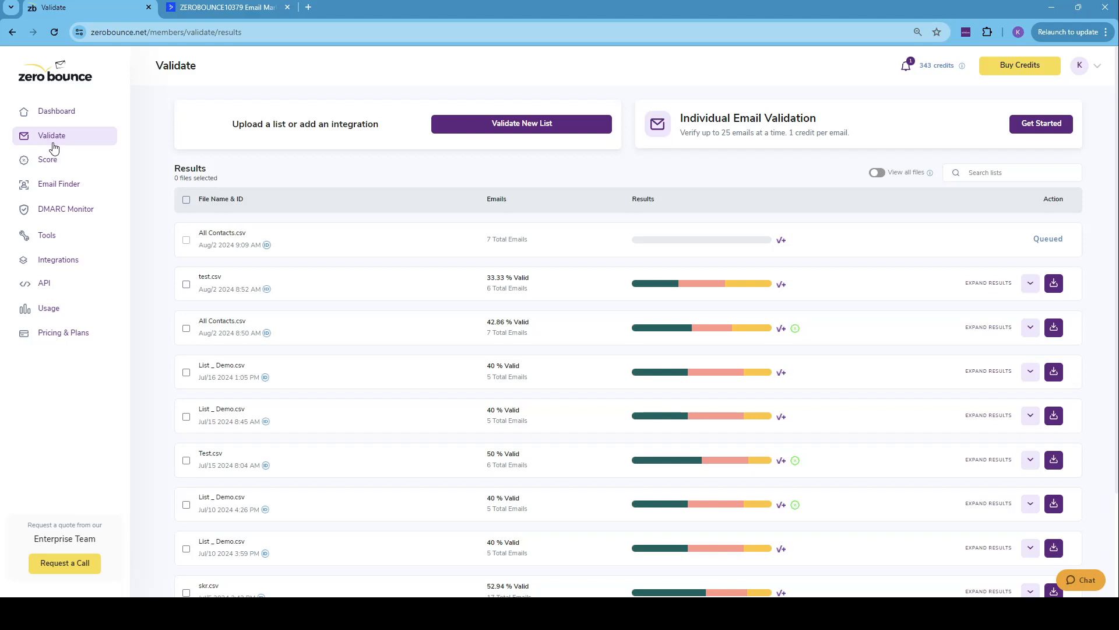
# - Return to the integrations page and start scoring the All Contacts list
pyautogui.click(50, 259)
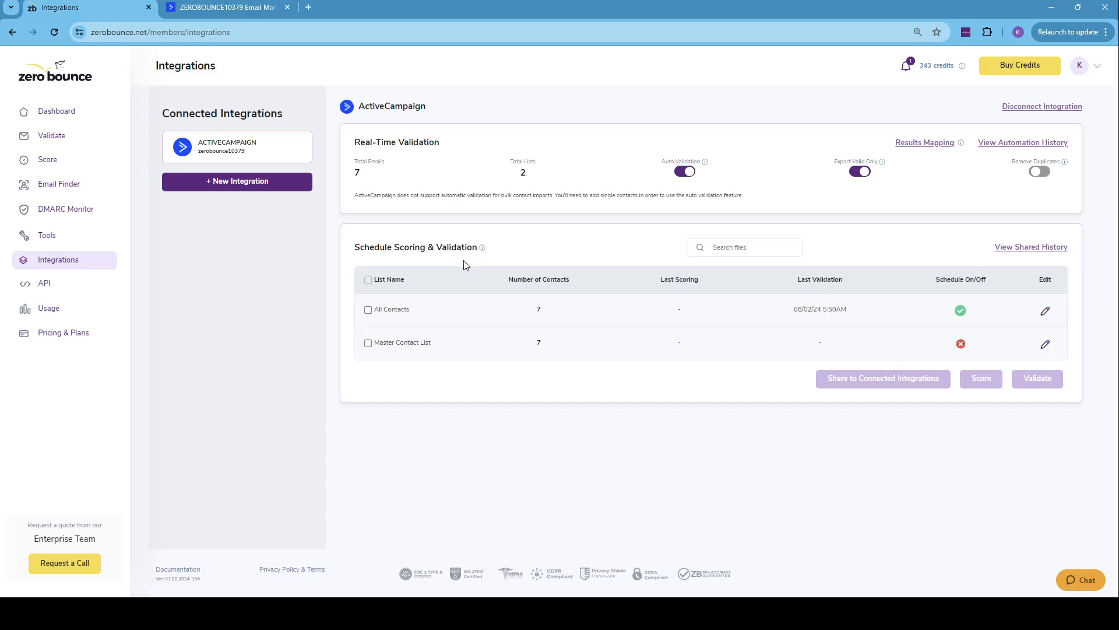
pyautogui.click(368, 310)
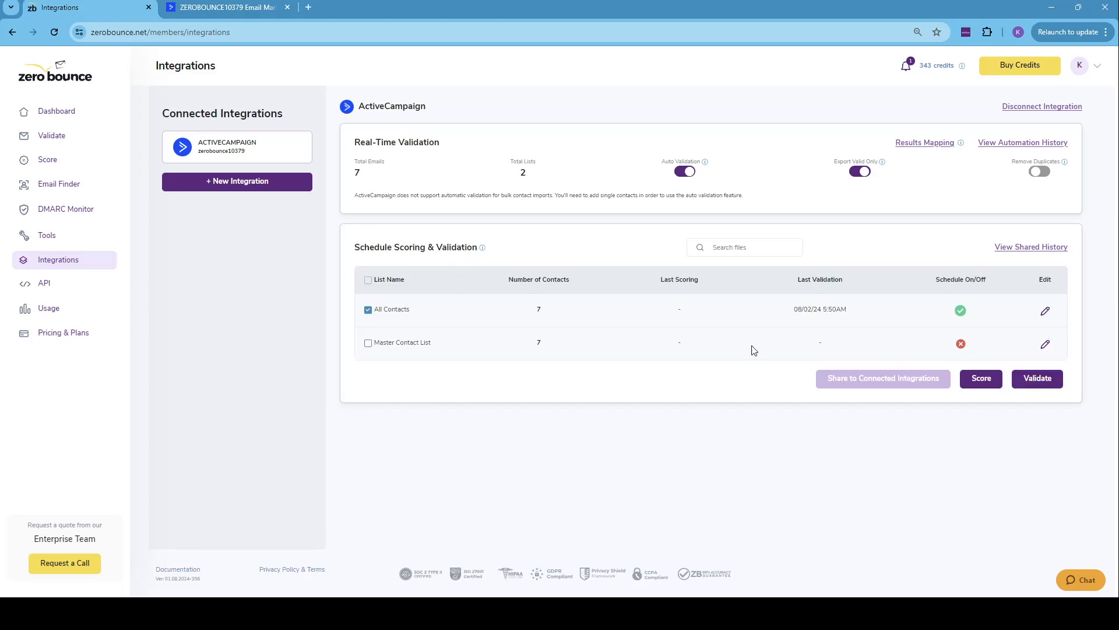
pyautogui.click(982, 380)
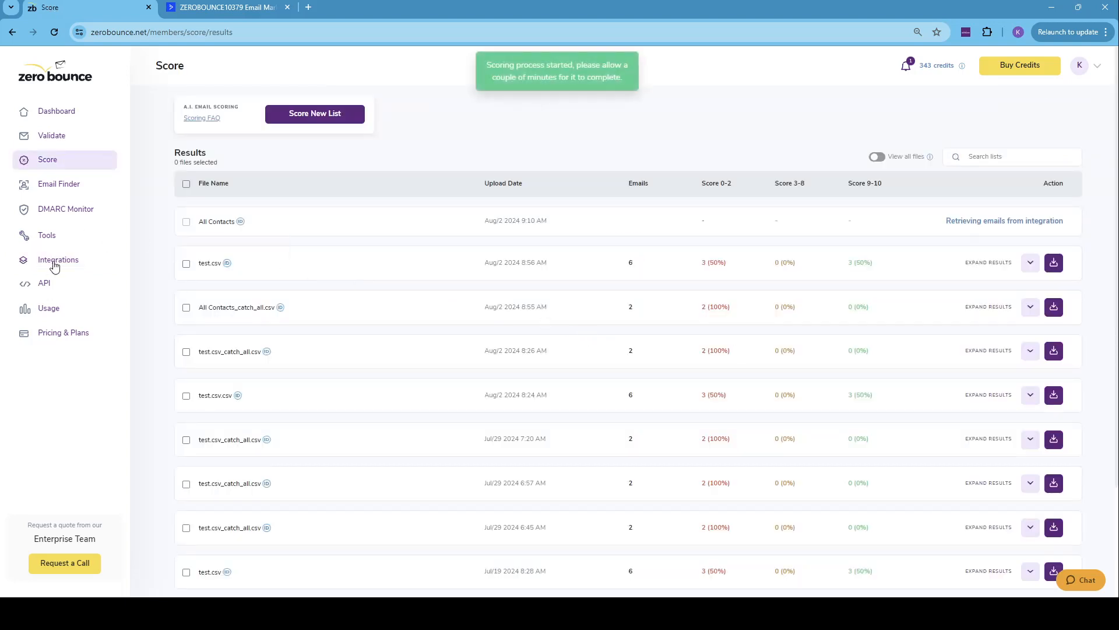
# - Return to the integrations page and examine the All Contacts entry's action, creation date and status in the Shared History
pyautogui.click(55, 262)
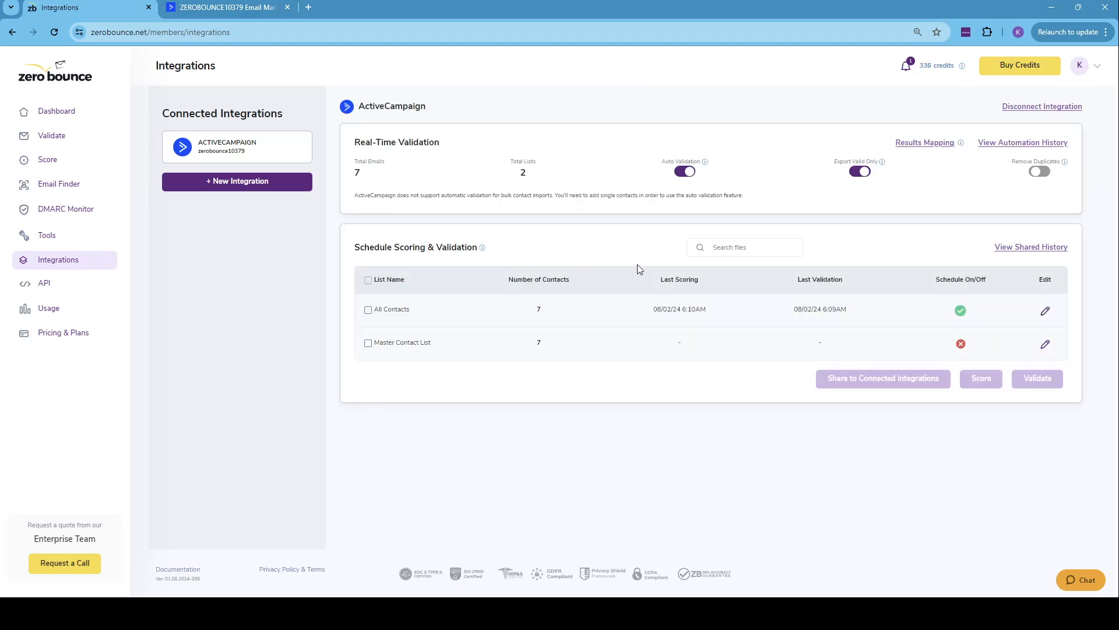
pyautogui.click(1002, 249)
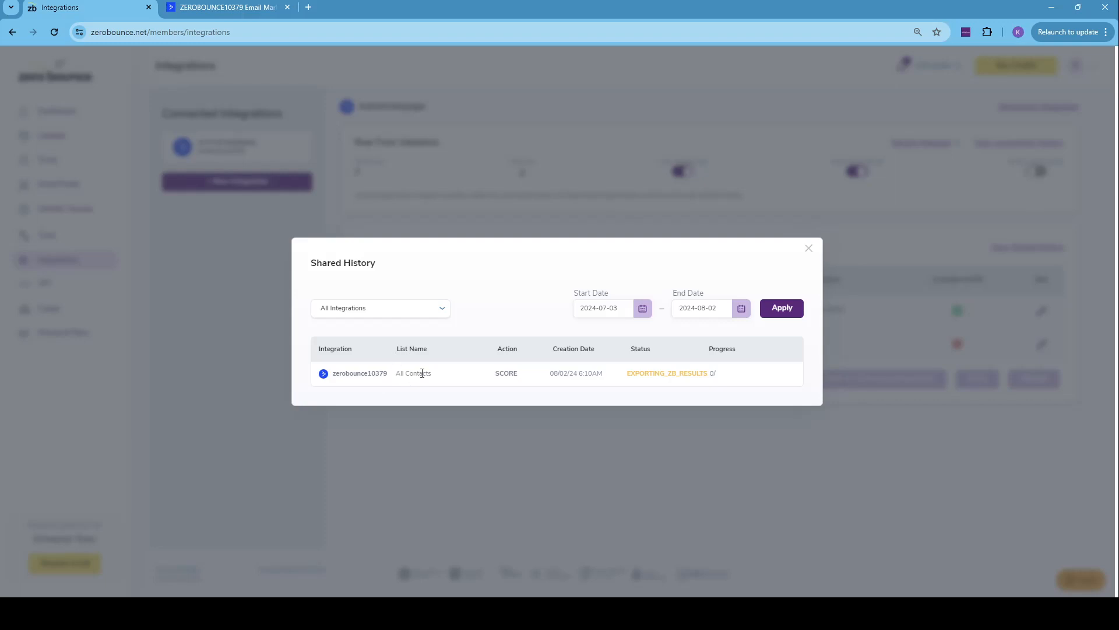
pyautogui.doubleClick(497, 373)
pyautogui.tripleClick(558, 373)
pyautogui.click(628, 390)
pyautogui.click(810, 250)
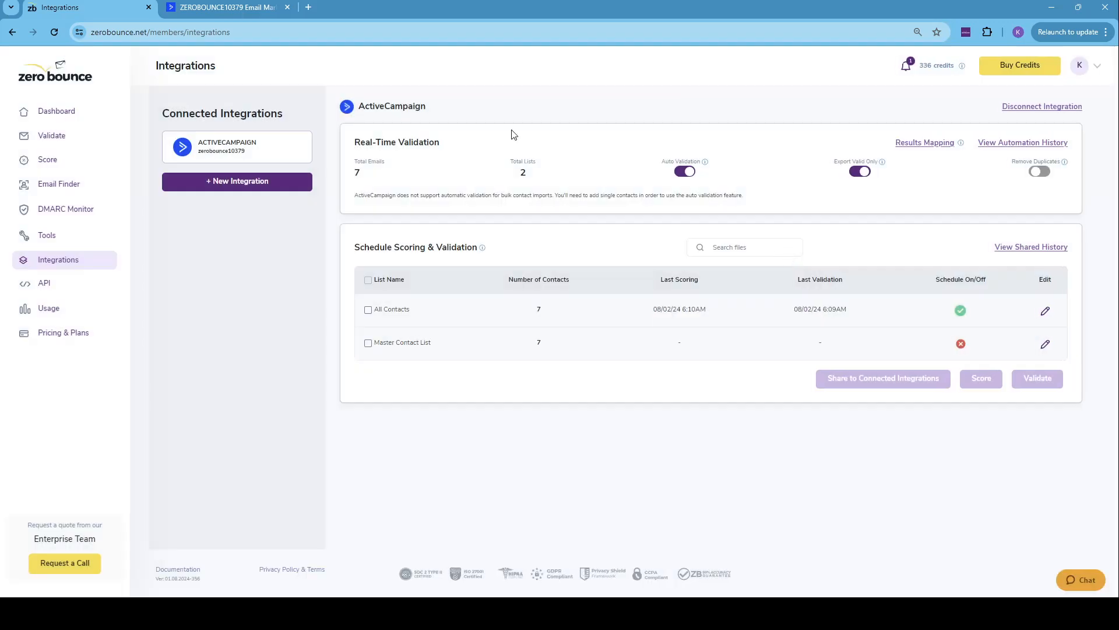
# - Switch to ActiveCampaign, open the first contact in the contact list and examine its ZeroBounce Fields and General Details
pyautogui.click(256, 7)
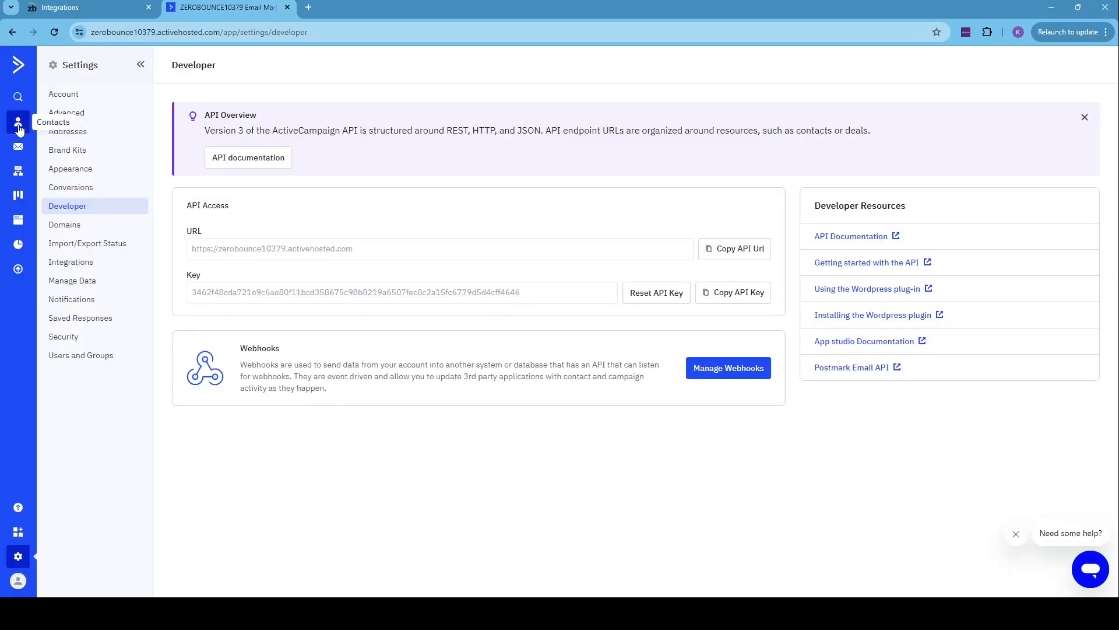
pyautogui.click(18, 124)
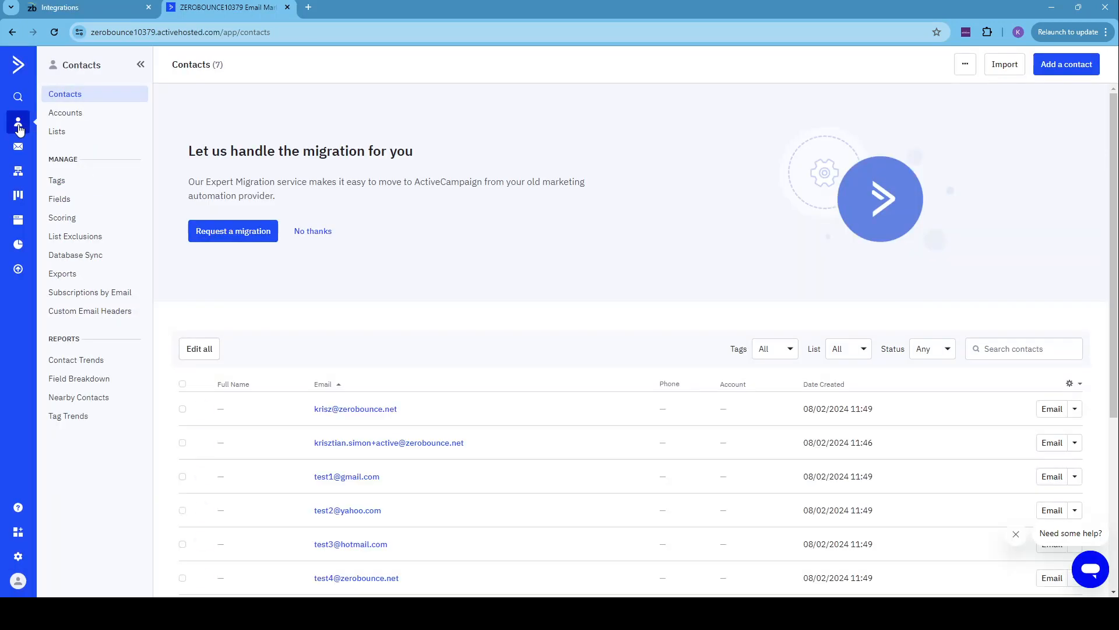
pyautogui.click(374, 413)
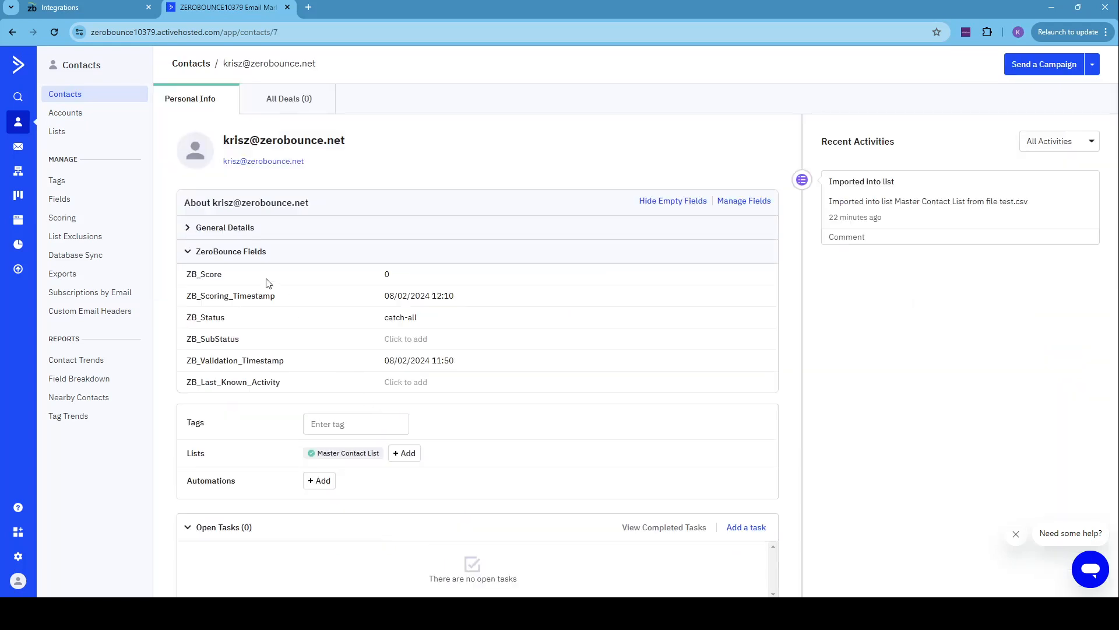
pyautogui.click(228, 253)
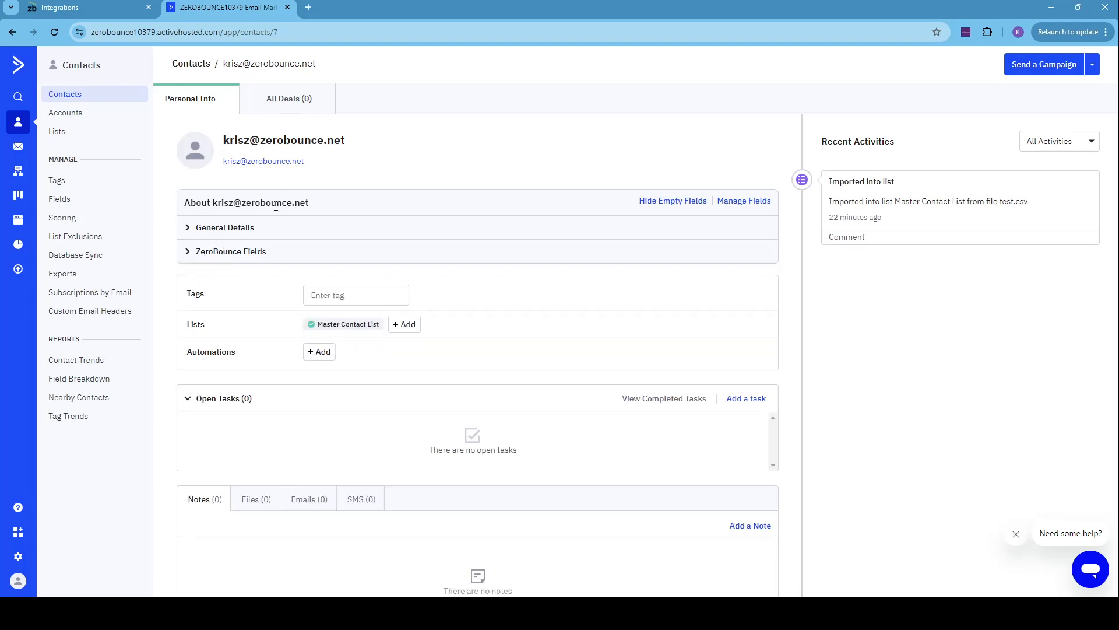
pyautogui.click(238, 231)
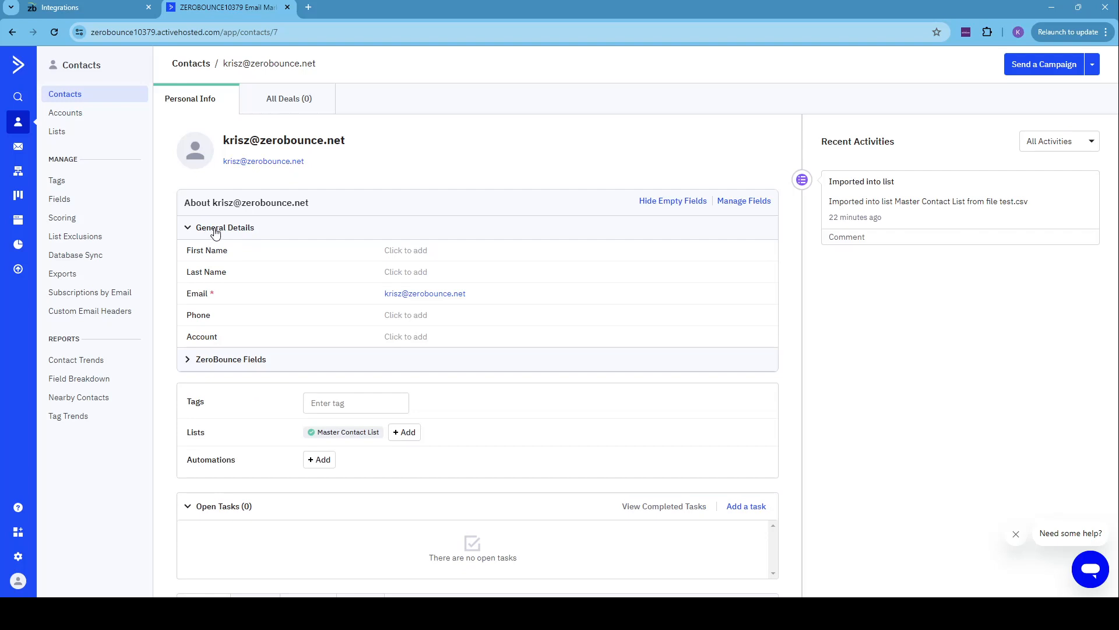
# - Collapse the contact's General Details and expand the ZeroBounce Fields to examine the validation and scoring data
pyautogui.click(217, 228)
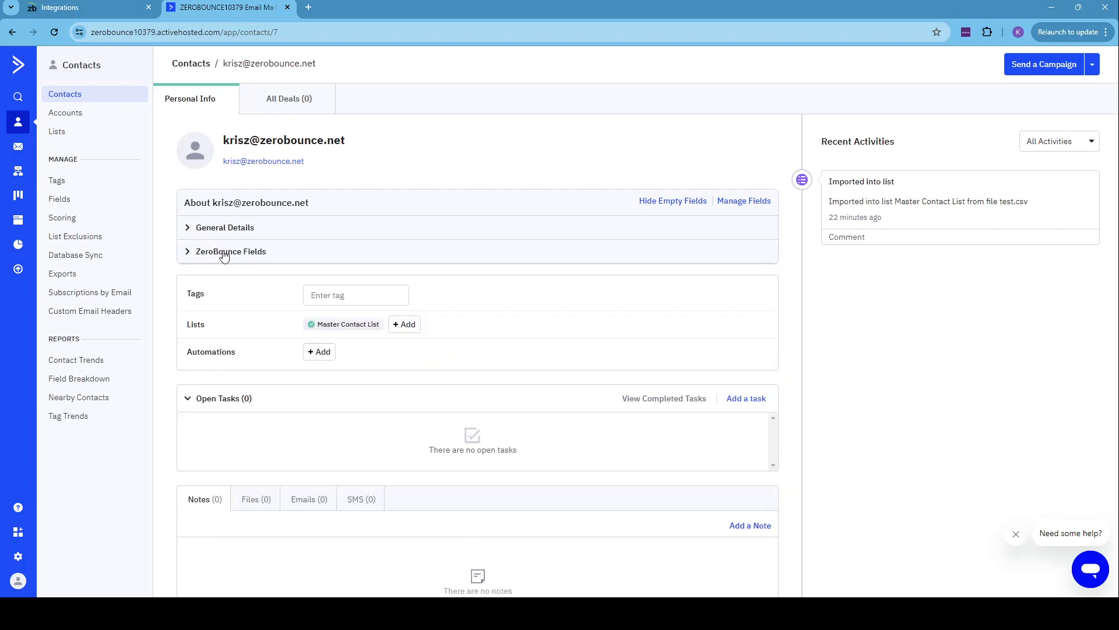
pyautogui.click(188, 251)
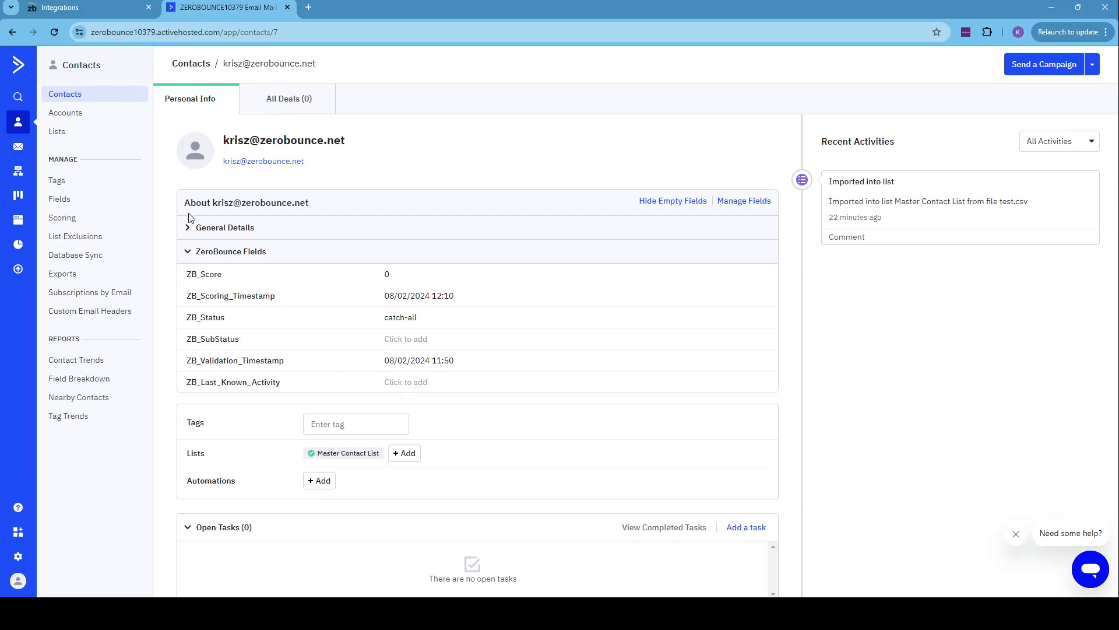
# - Open the contacts of the Master Contact List and add the ZB_Status column to the contact table
pyautogui.click(57, 133)
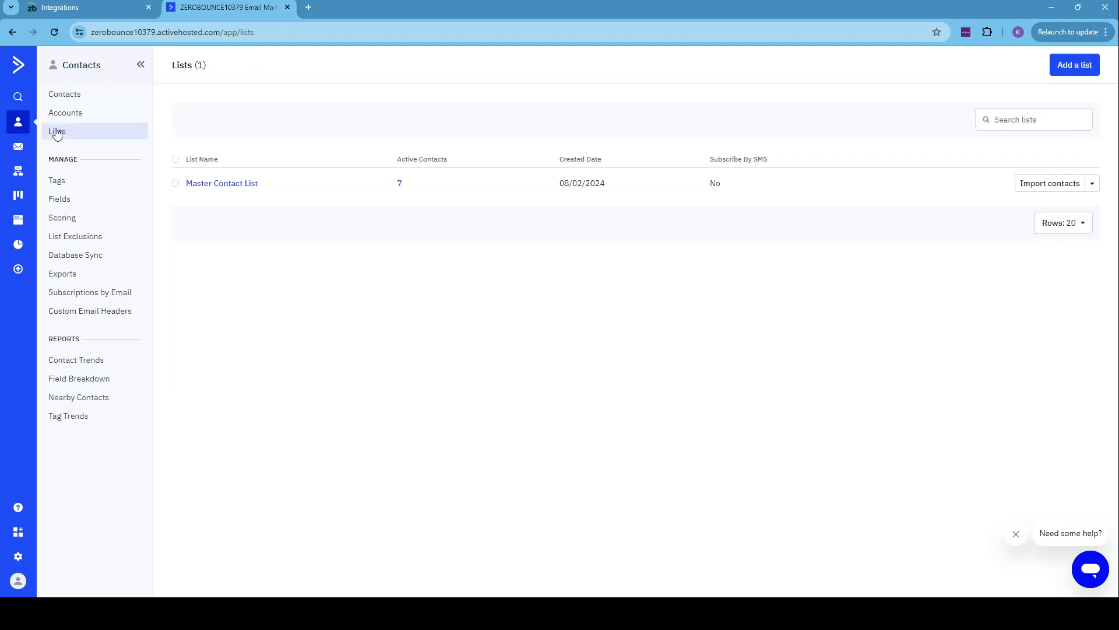
pyautogui.click(214, 184)
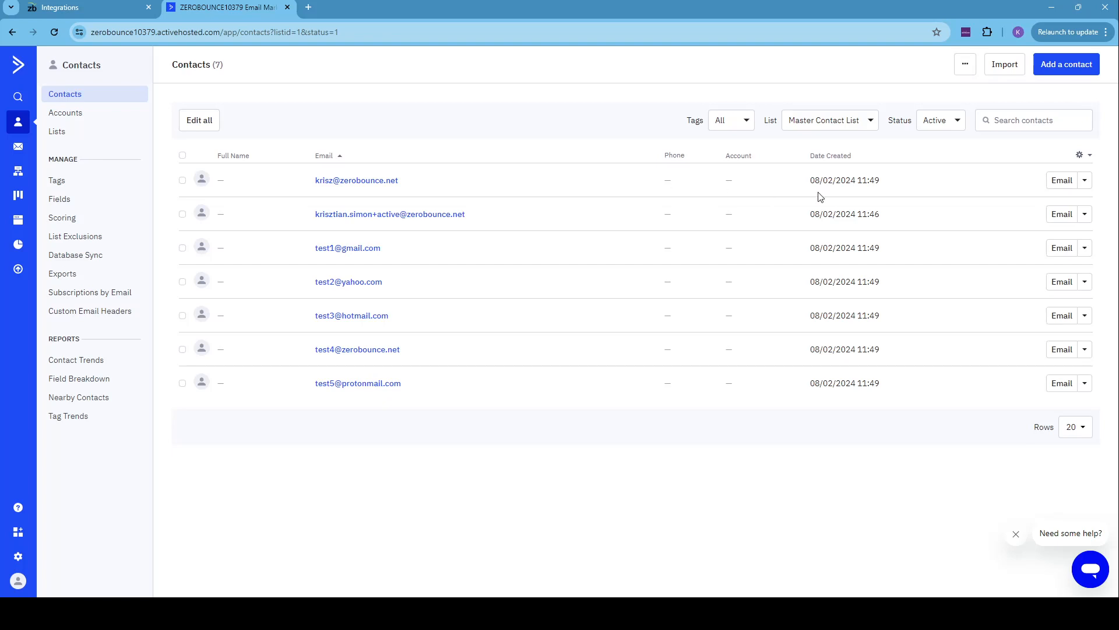
pyautogui.click(1080, 156)
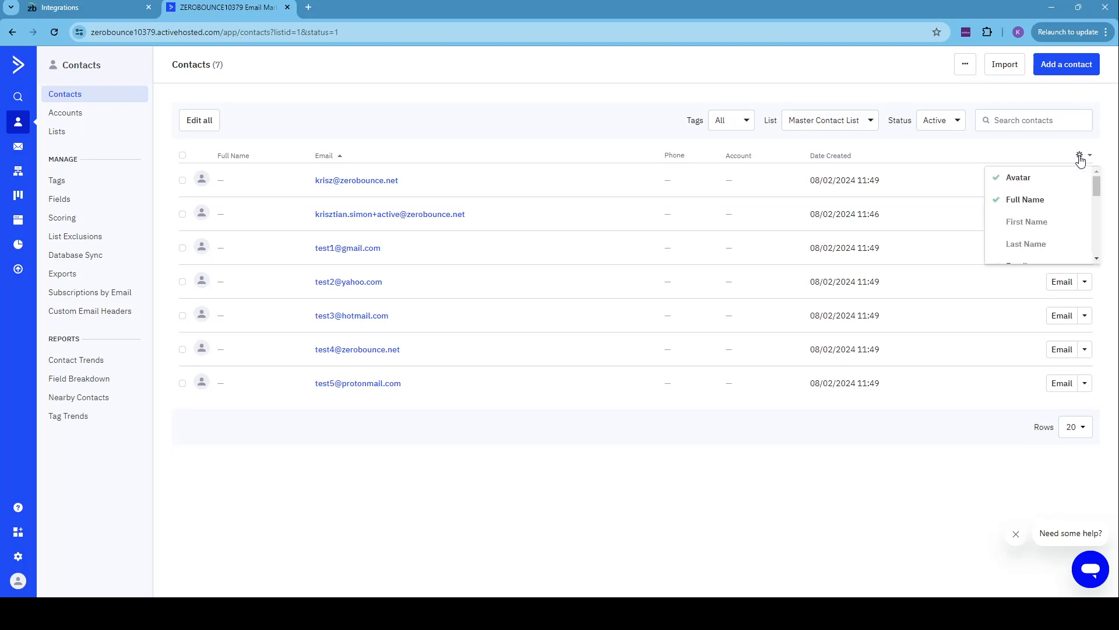
pyautogui.moveTo(1097, 187); pyautogui.dragTo(1100, 222)
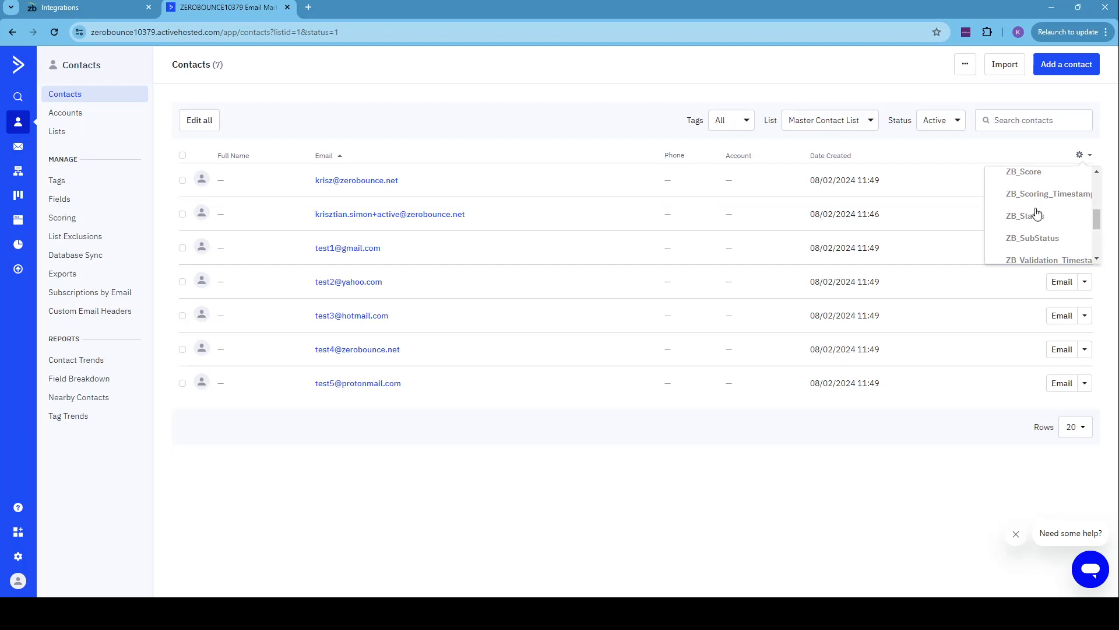
pyautogui.click(1035, 222)
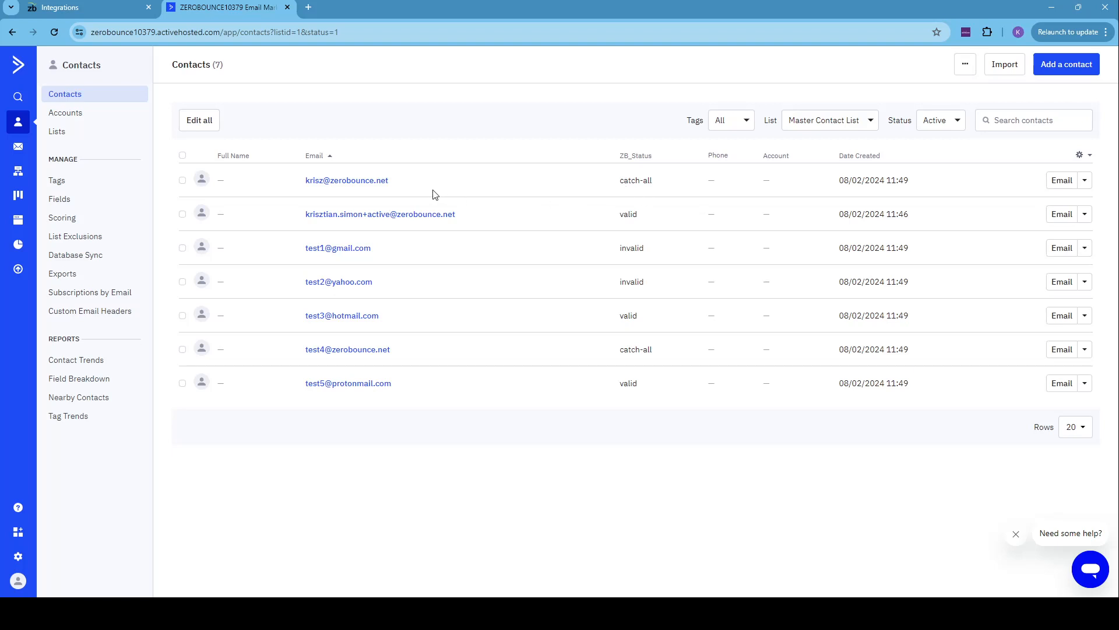
# - Switch back to the ZeroBounce integrations page
pyautogui.click(100, 3)
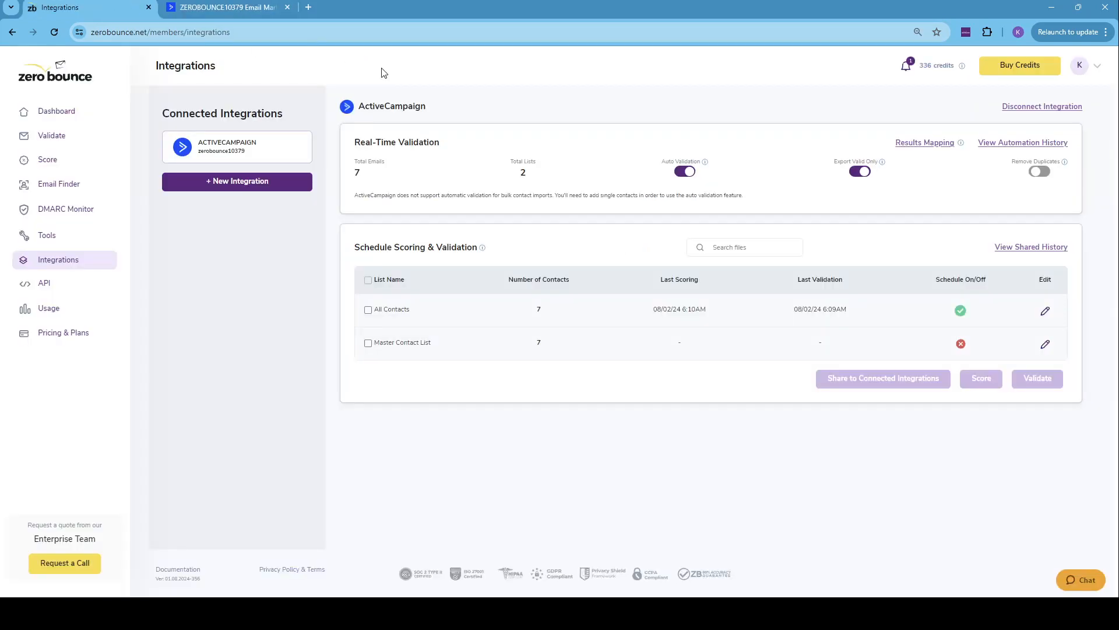